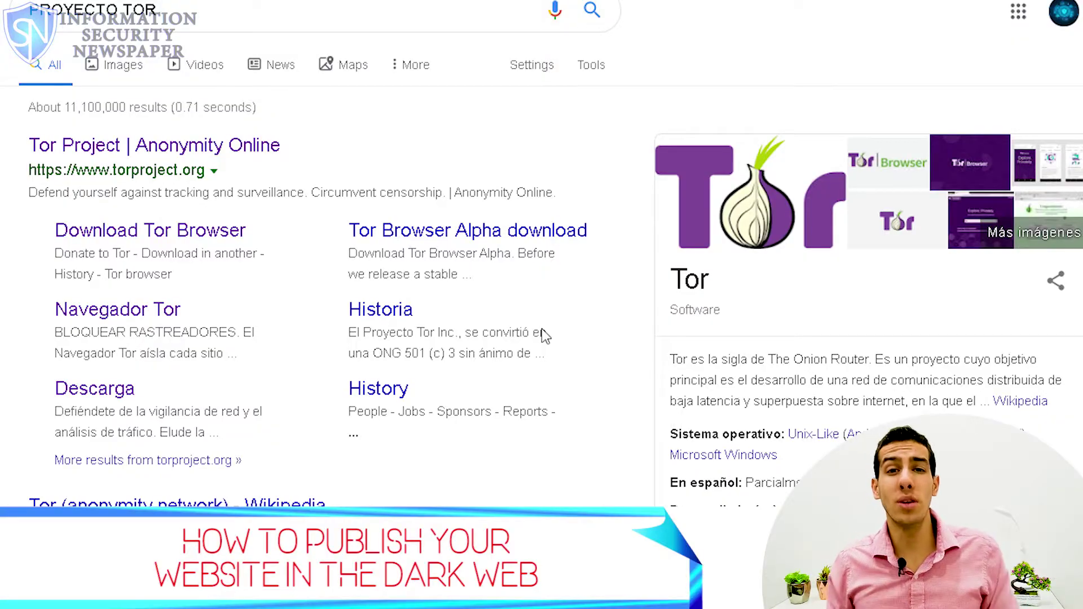
# Open the Tor Project website from the search results and examine the Tor Browser privacy features described on its home page.
pyautogui.click(170, 153)
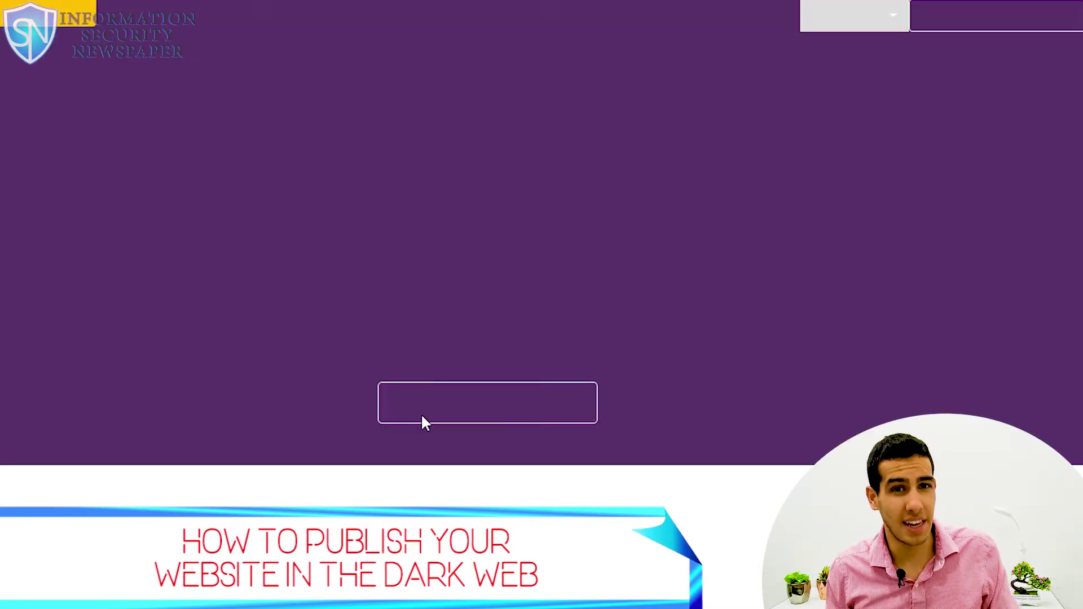
pyautogui.scroll(-1, 488, 410)
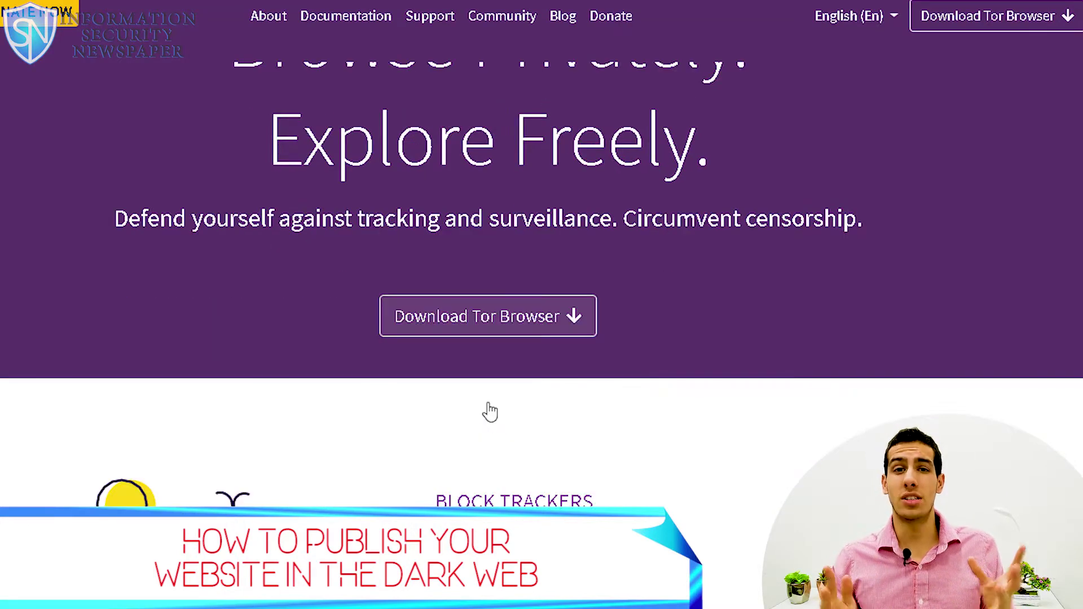
pyautogui.scroll(-2, 626, 440)
pyautogui.scroll(-1, 628, 440)
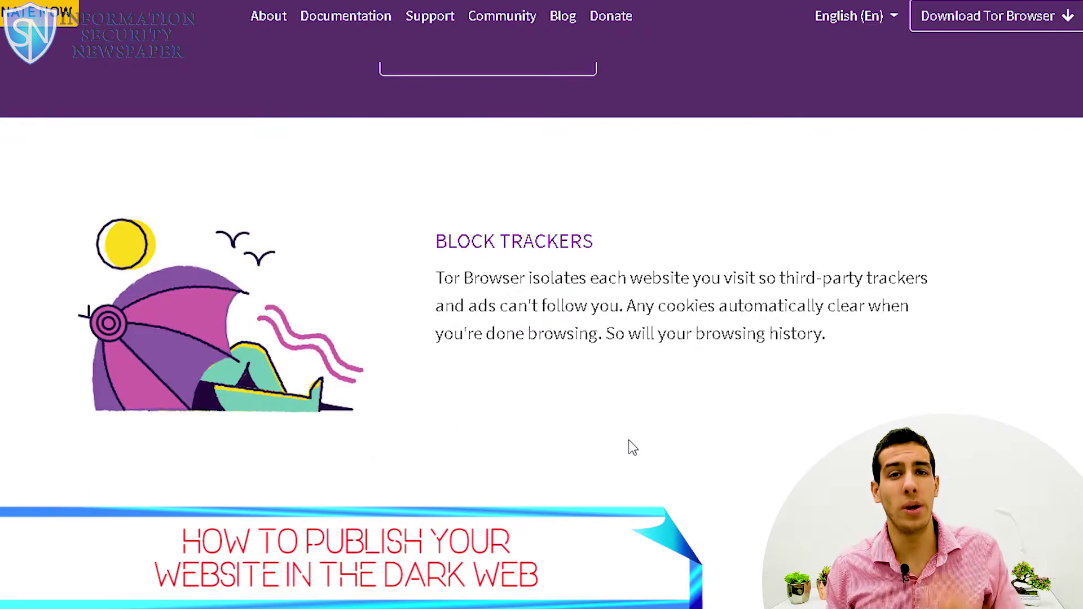
pyautogui.scroll(-2, 628, 440)
pyautogui.scroll(-1, 629, 438)
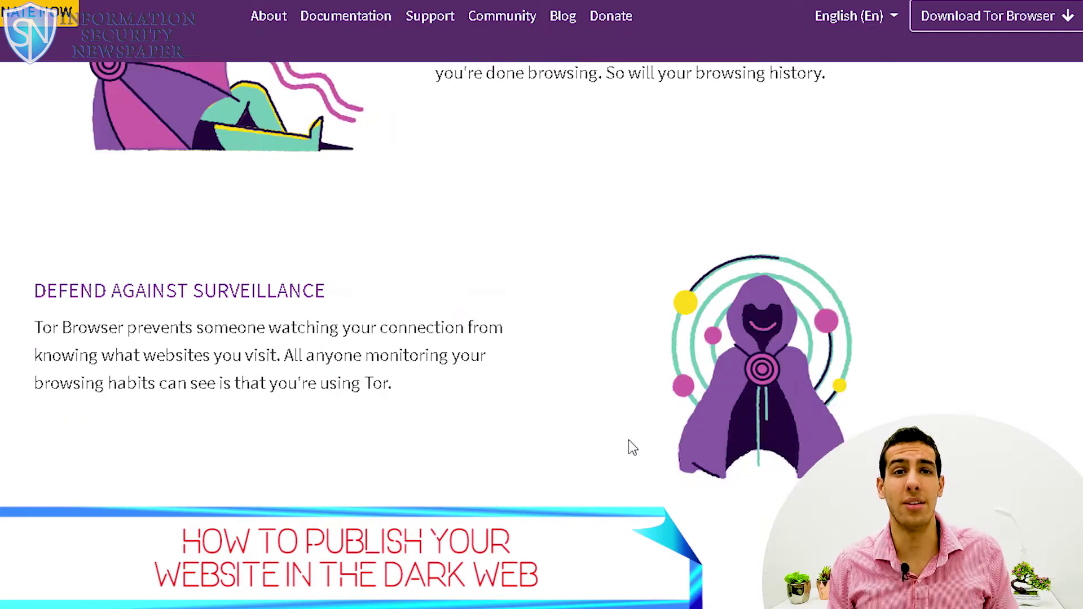
pyautogui.scroll(-2, 629, 438)
pyautogui.scroll(-1, 628, 438)
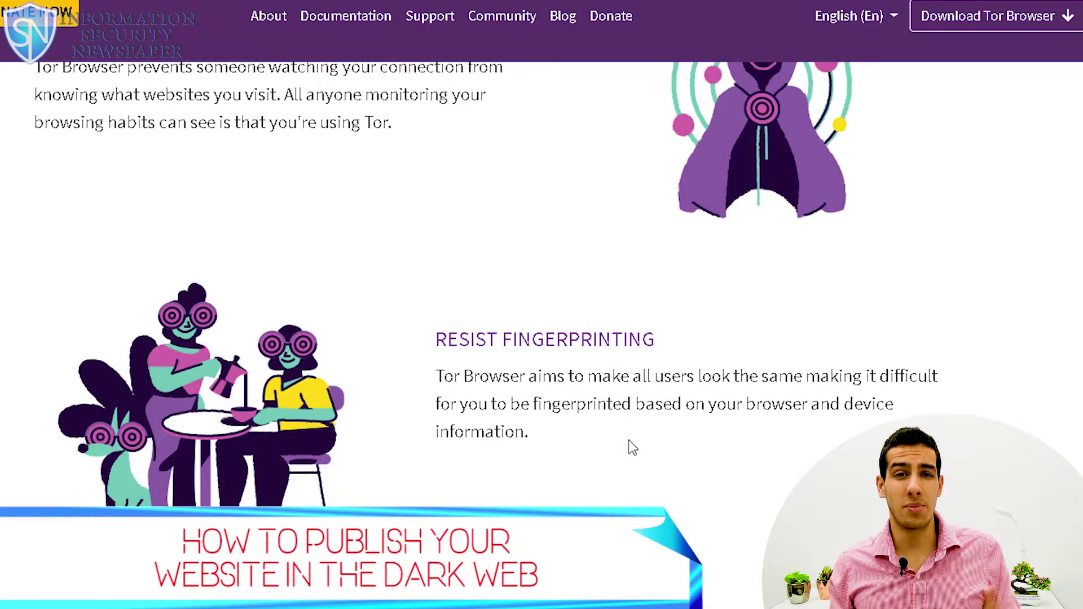
pyautogui.scroll(-2, 628, 439)
pyautogui.scroll(-1, 629, 439)
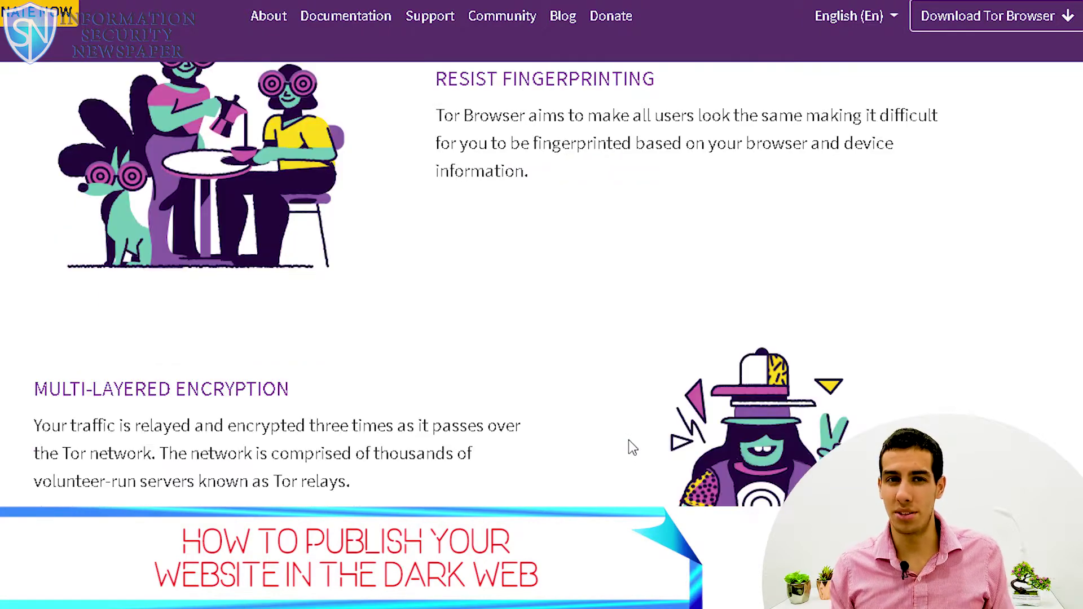
pyautogui.scroll(-2, 628, 439)
pyautogui.scroll(-4, 628, 439)
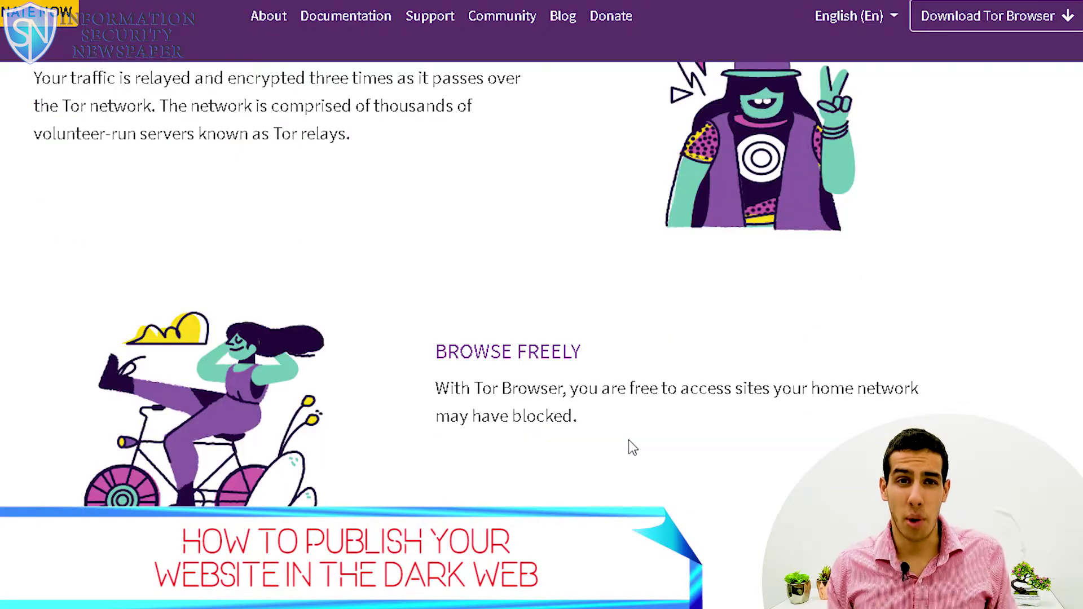
pyautogui.scroll(-3, 628, 439)
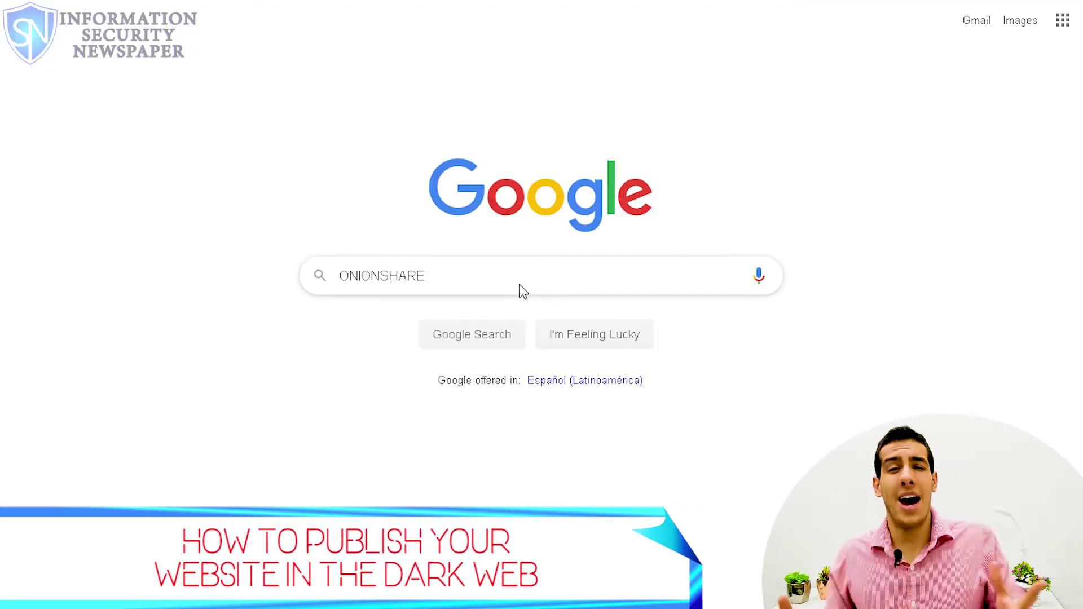
# Search Google for ONIONSHARE, open onionshare.org and go to its download section.
pyautogui.press('Return')
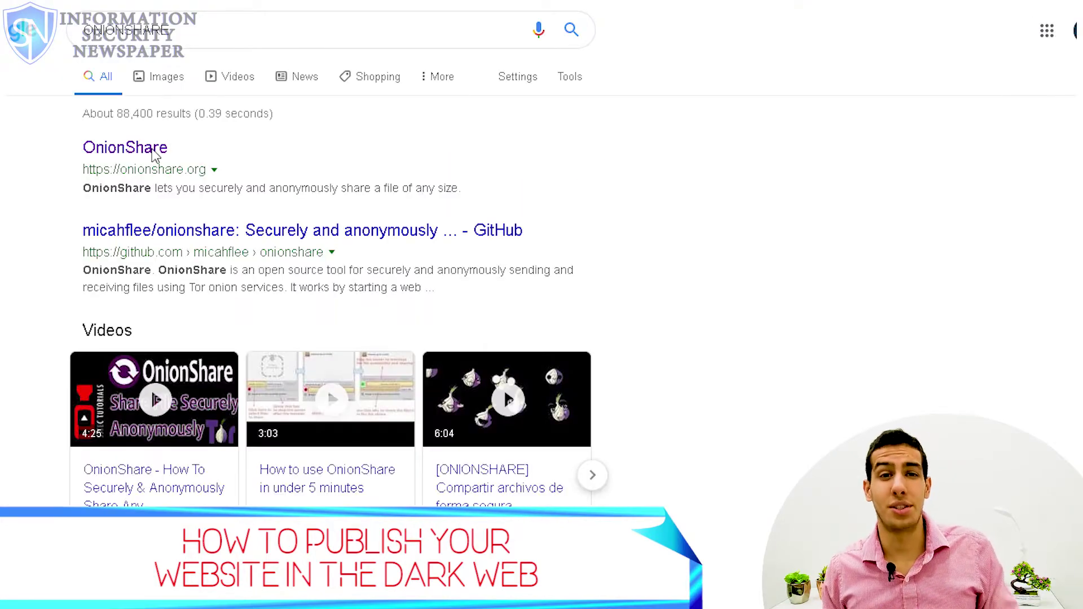
pyautogui.click(152, 154)
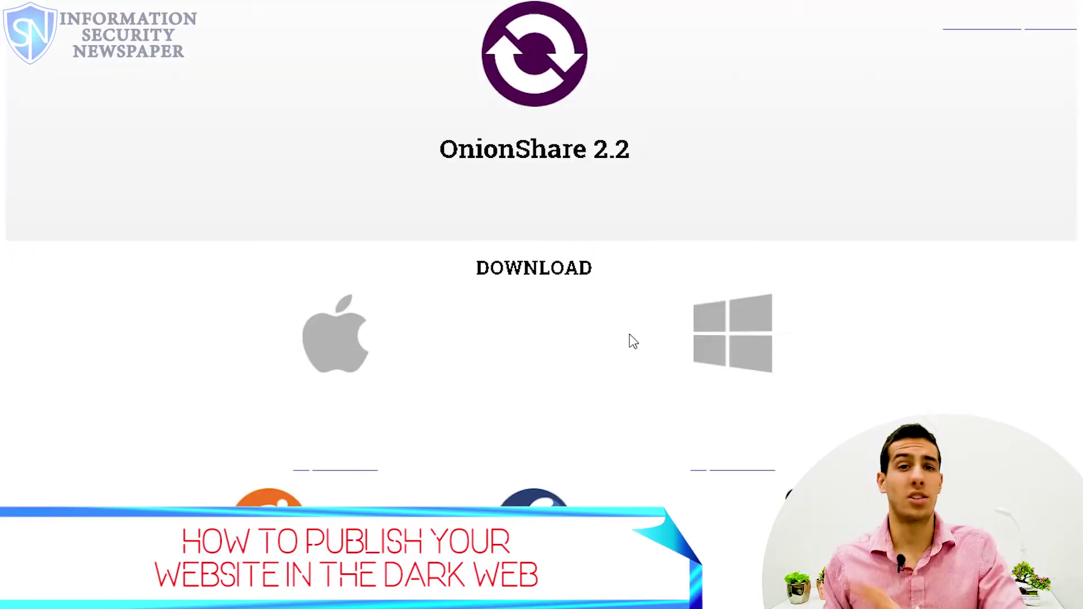
pyautogui.scroll(-2, 776, 377)
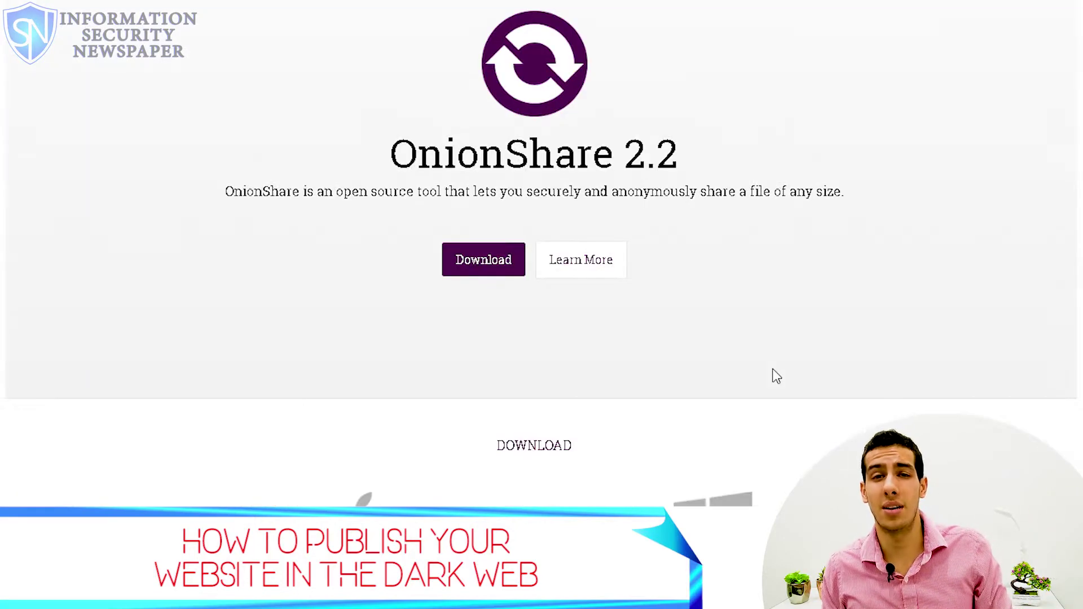
pyautogui.click(474, 268)
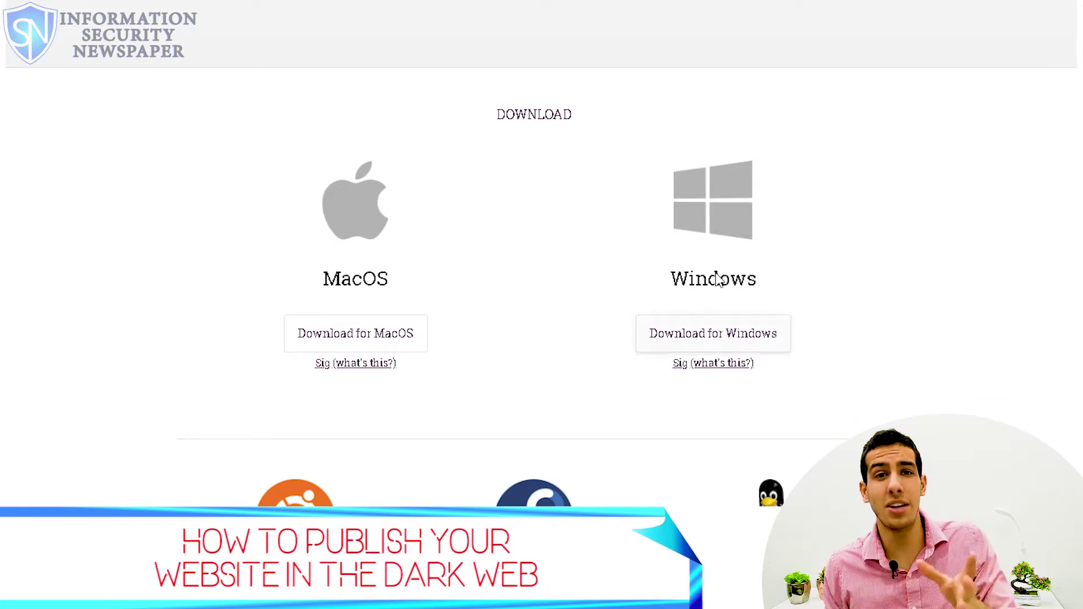
# Examine the Linux installation instructions and the news quotes on the OnionShare website.
pyautogui.scroll(-5, 699, 315)
pyautogui.scroll(-3, 733, 333)
pyautogui.scroll(-3, 780, 353)
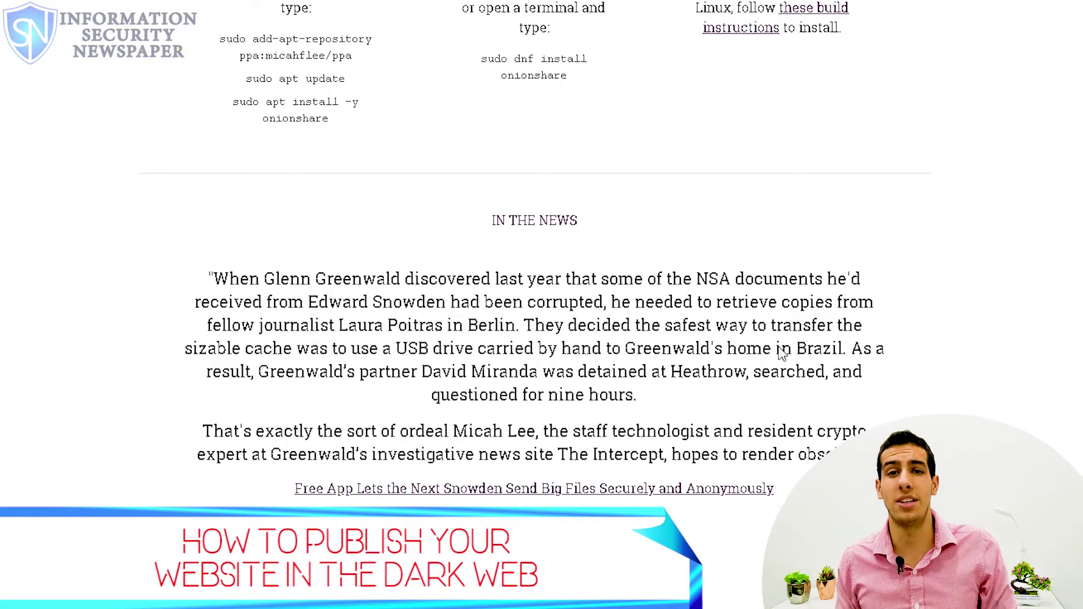
pyautogui.scroll(-4, 779, 347)
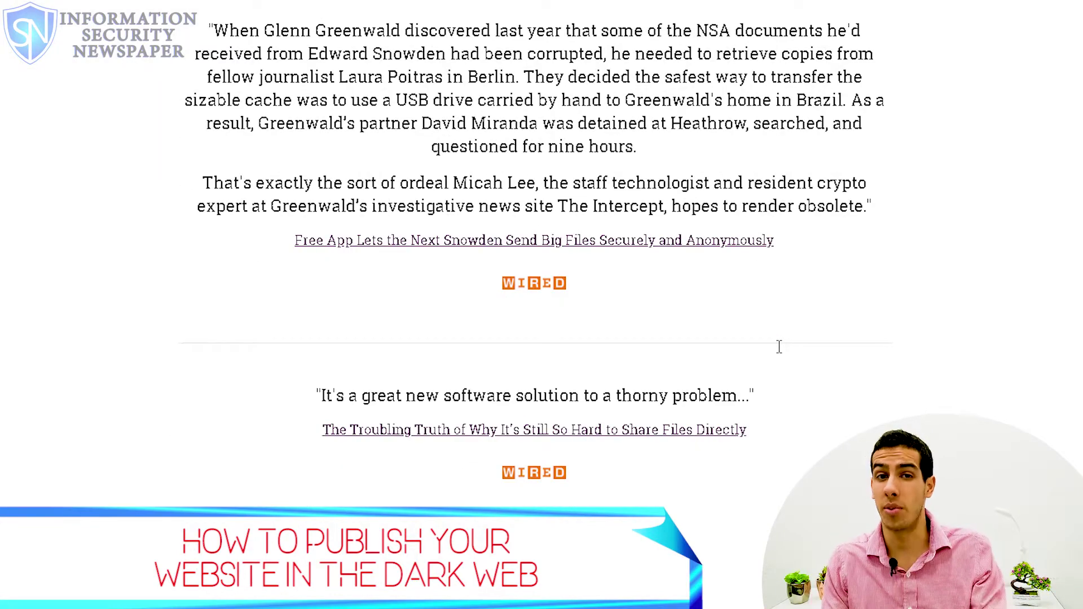
pyautogui.scroll(-1, 779, 346)
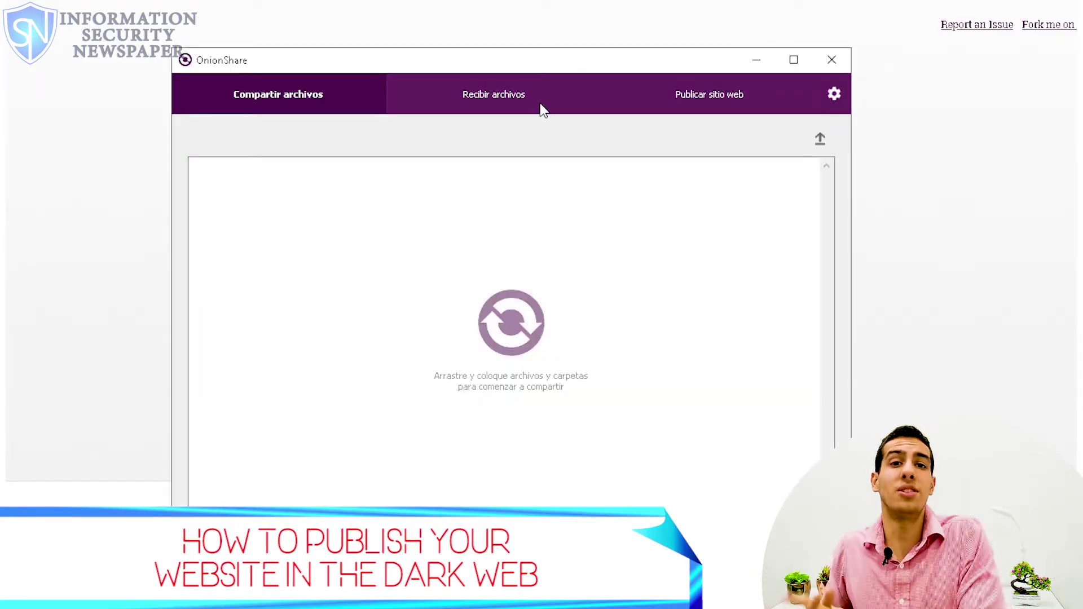
# In OnionShare, look at the file receiving mode, switch to website publishing, clear its request history and hide the history pane.
pyautogui.click(485, 110)
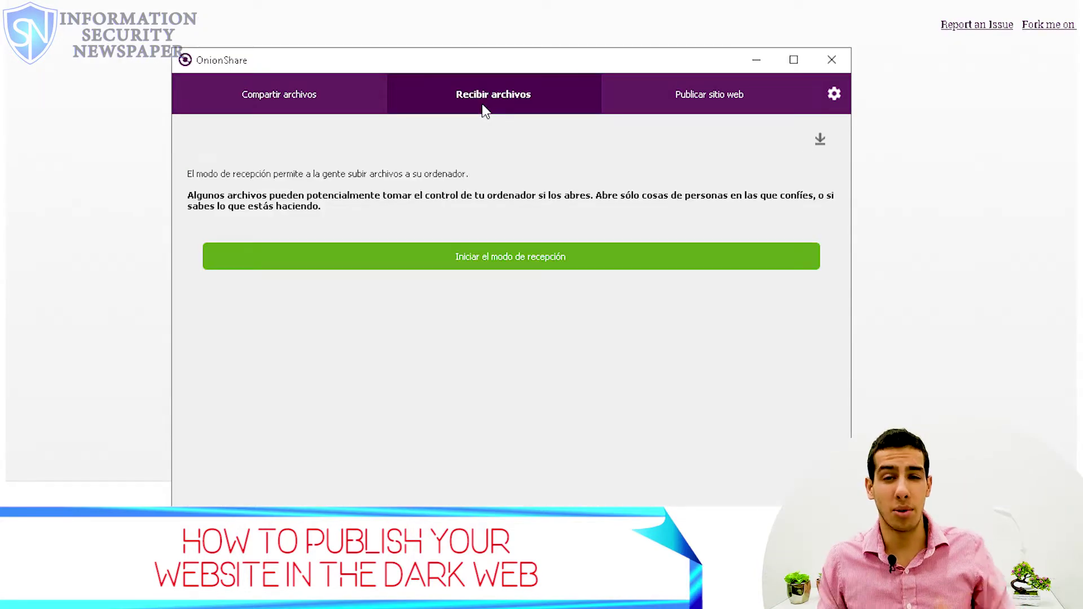
pyautogui.click(708, 110)
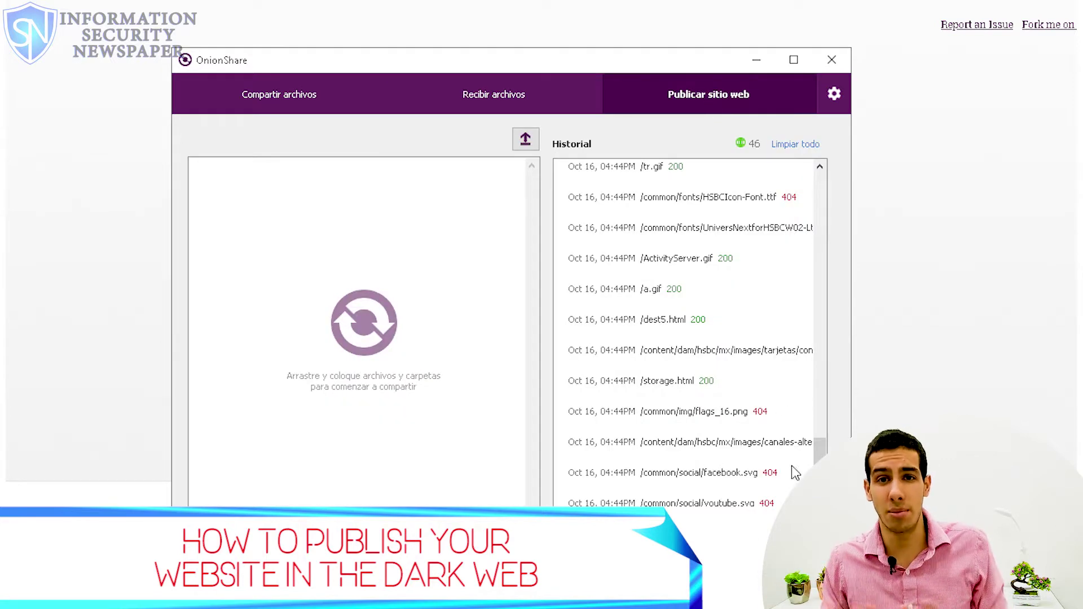
pyautogui.moveTo(612, 550)
pyautogui.mouseDown()
pyautogui.moveTo(688, 550)
pyautogui.moveTo(611, 549)
pyautogui.mouseUp()
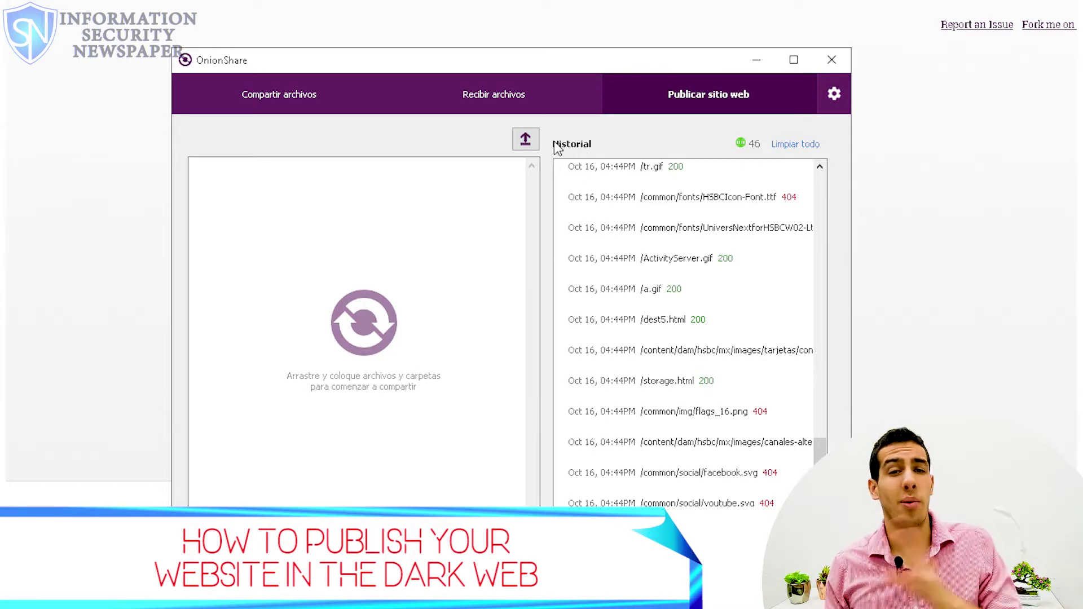
pyautogui.click(792, 144)
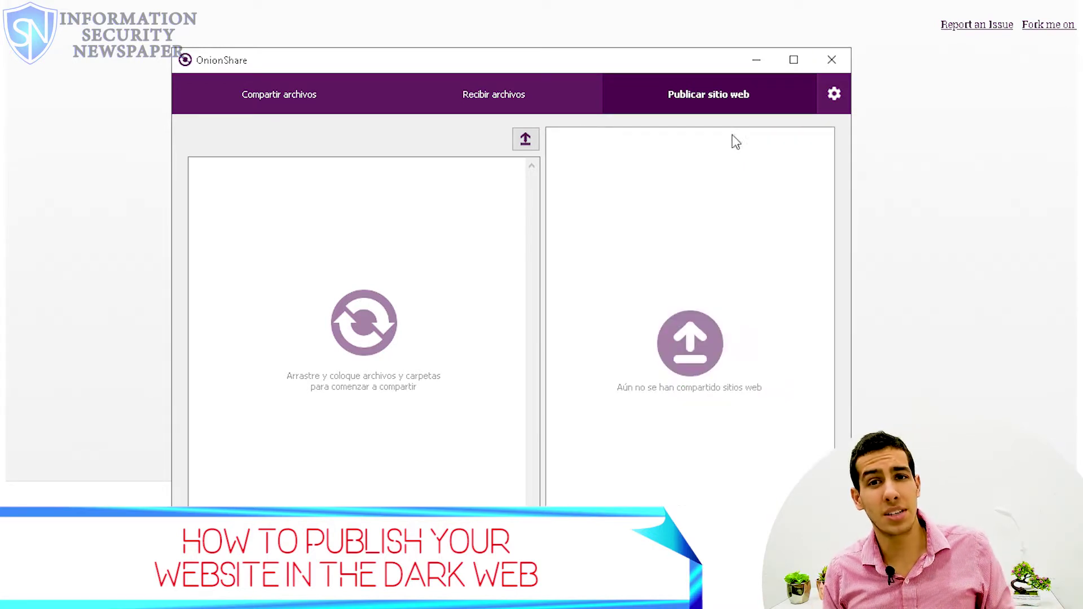
pyautogui.click(527, 140)
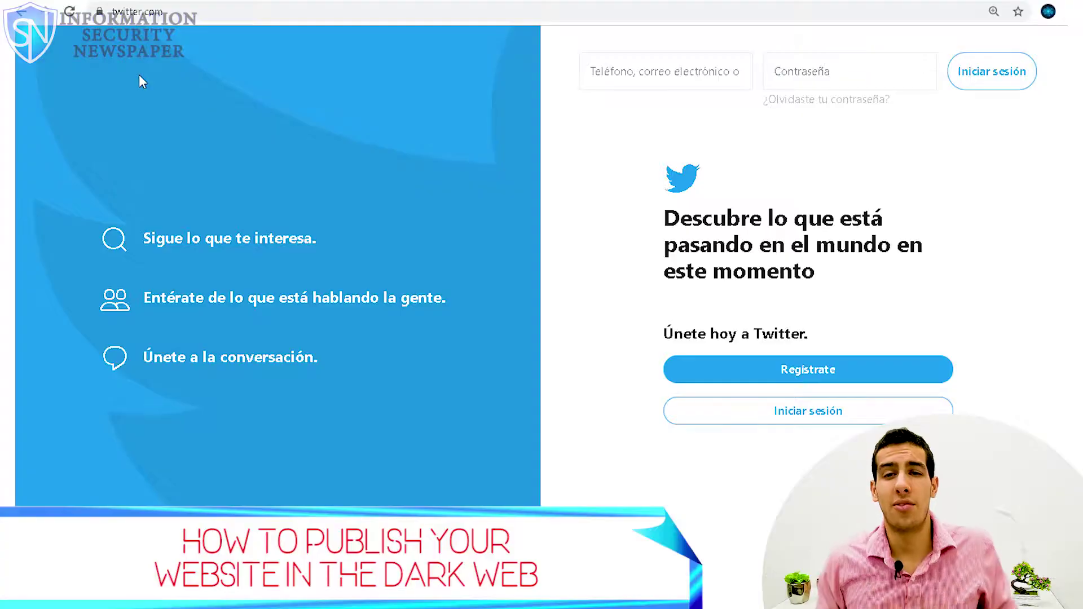
# In Chrome, save the twitter.com home page as a complete web page in the Escritorio folder.
pyautogui.click(101, 10)
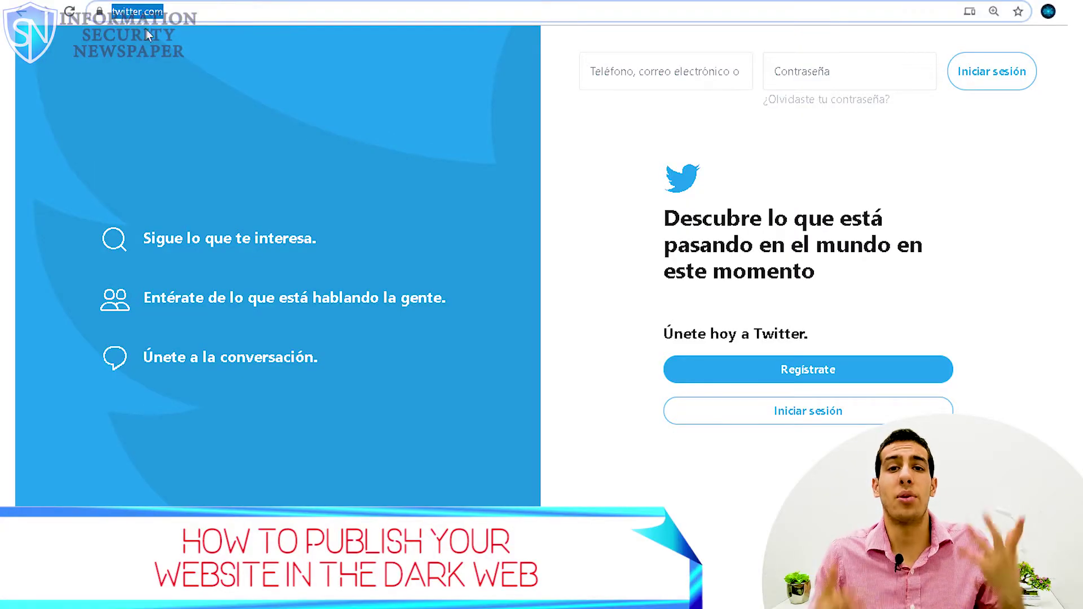
pyautogui.click(1068, 12)
pyautogui.moveTo(914, 221)
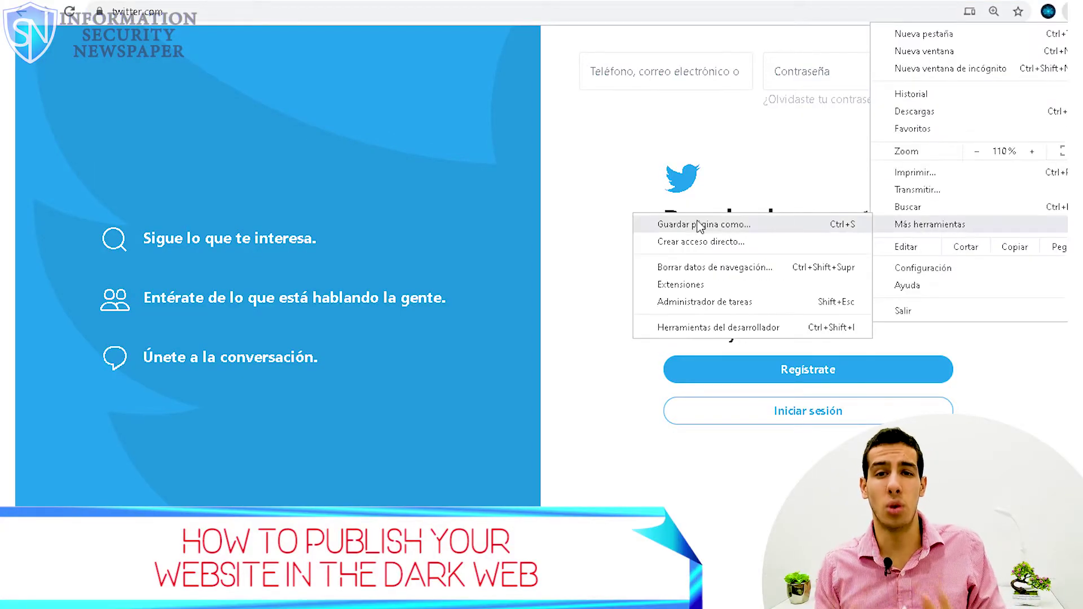
pyautogui.click(703, 226)
pyautogui.click(201, 177)
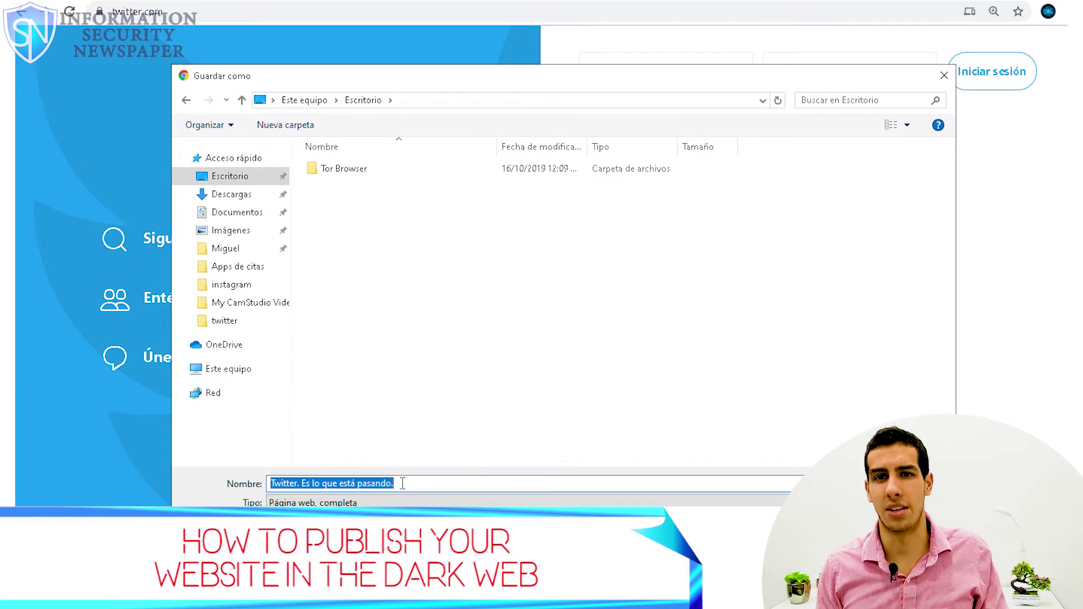
pyautogui.press('Return')
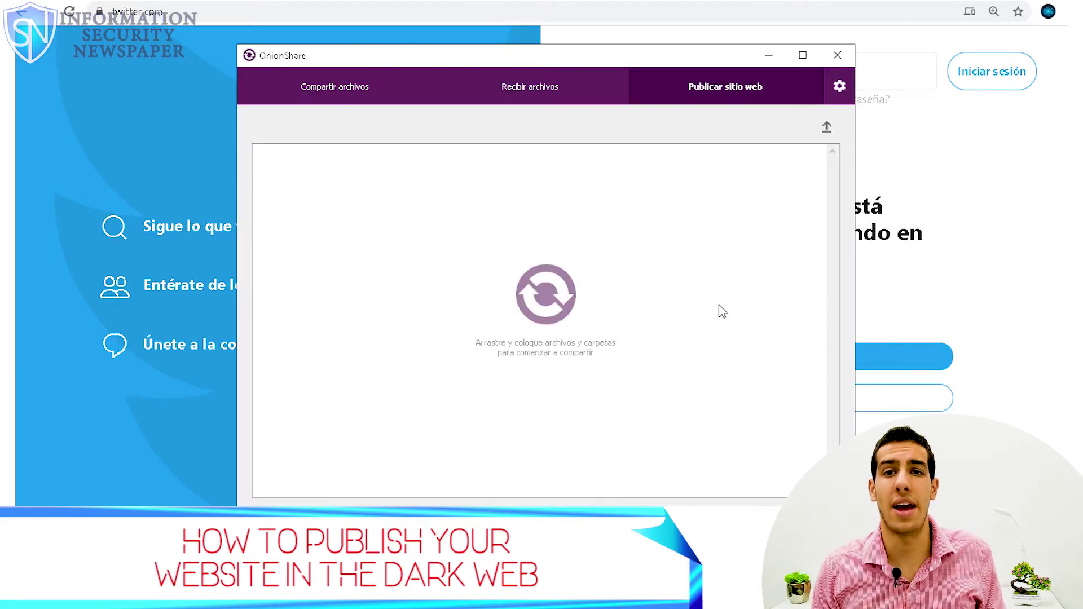
# In OnionShare, add all files from the twitter folder in Downloads to the website and start sharing it.
pyautogui.click(783, 515)
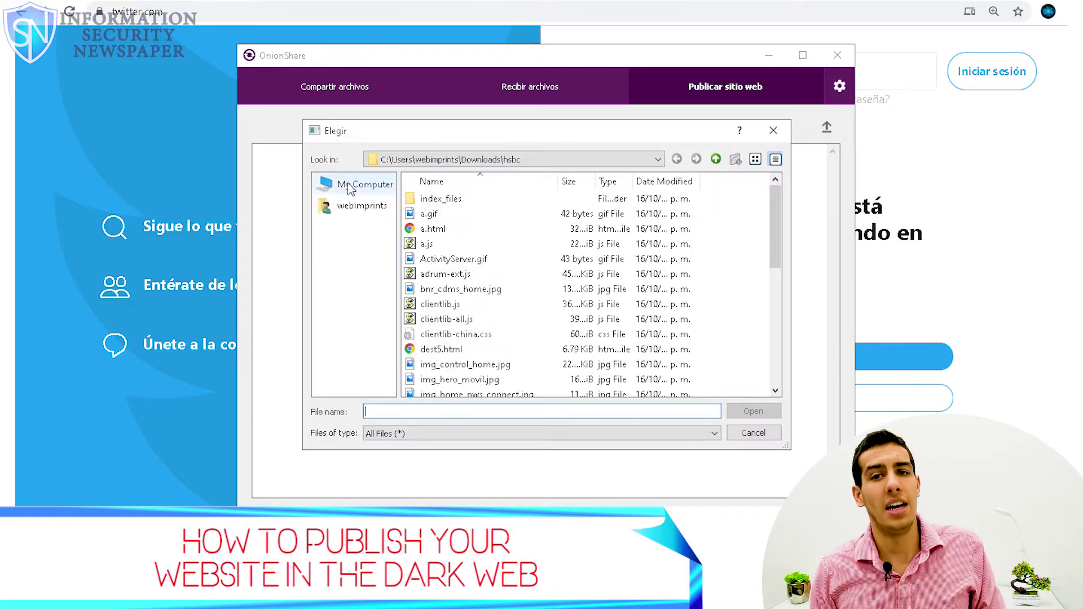
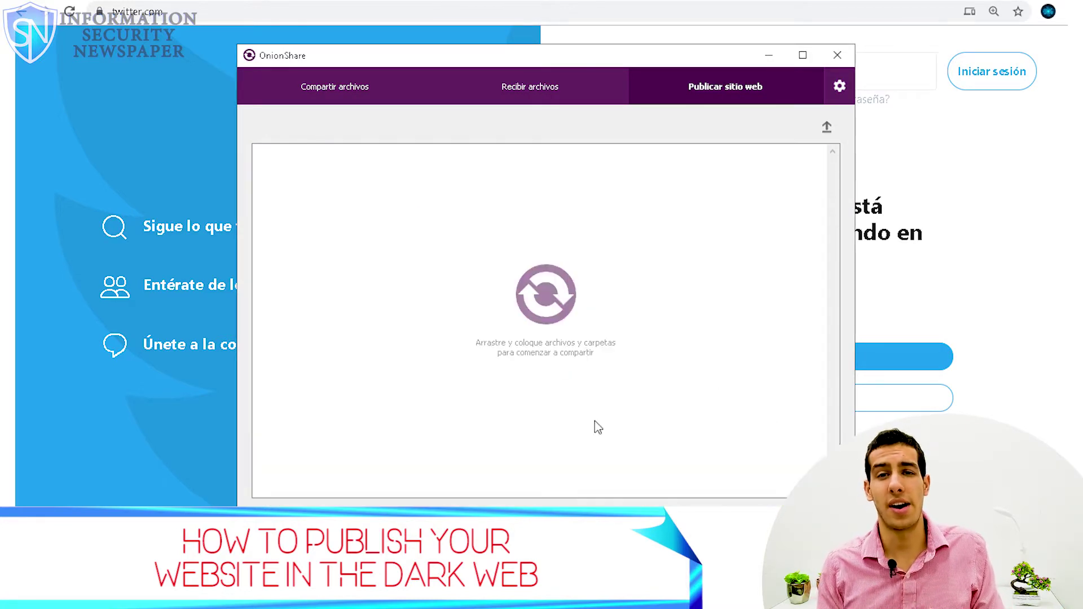
pyautogui.click(811, 512)
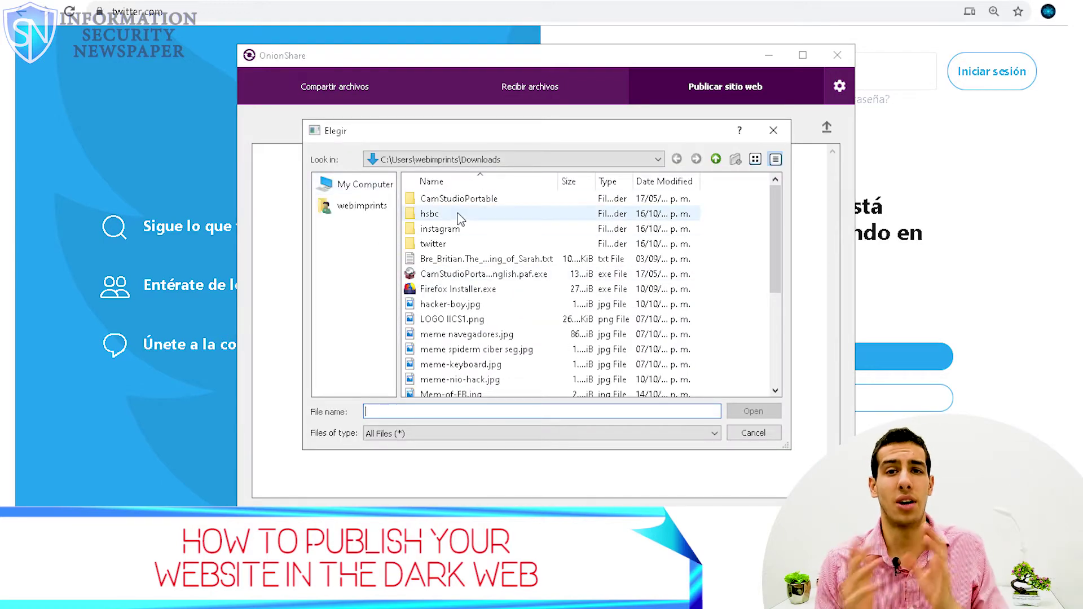
pyautogui.doubleClick(454, 245)
pyautogui.click(525, 217)
pyautogui.hotkey('shift', 'End')
pyautogui.click(753, 411)
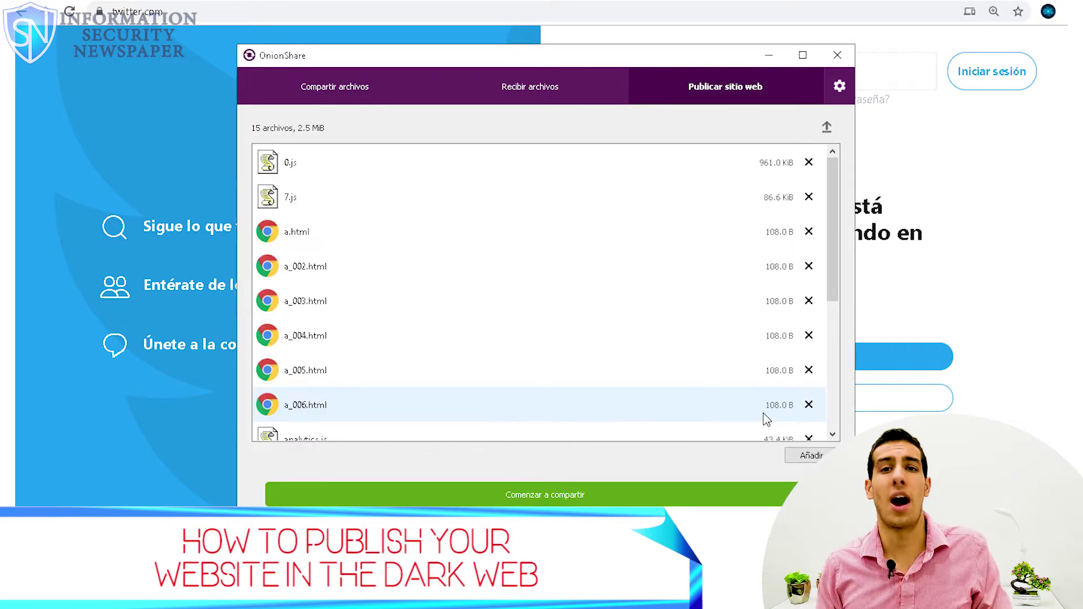
pyautogui.scroll(-5, 746, 358)
pyautogui.click(565, 490)
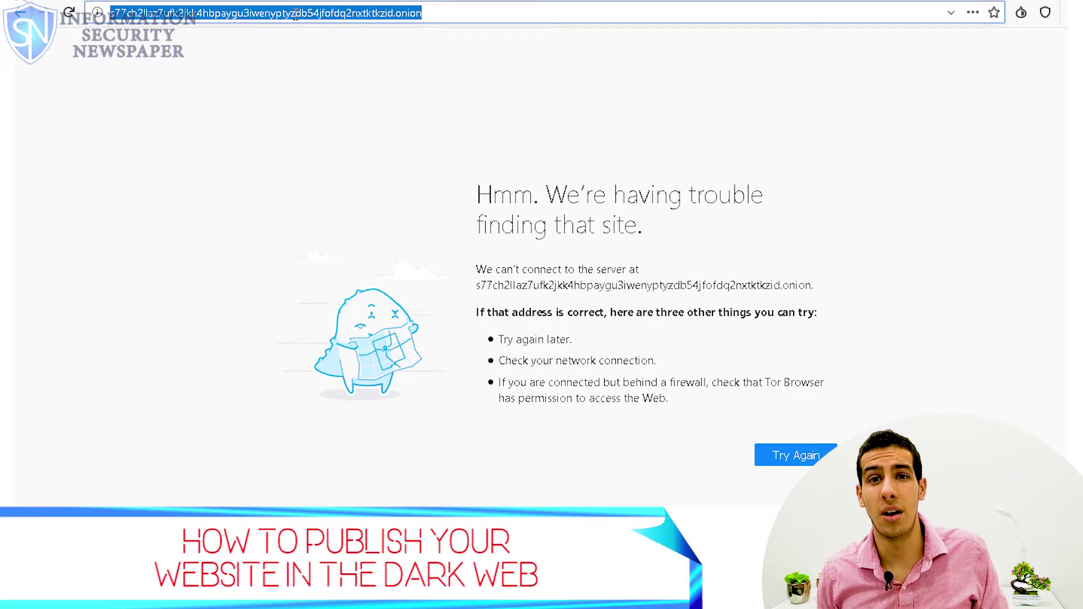
# In Tor Browser, load the shared site's onion address with its embedded login password and confirm the login as onionshare.
pyautogui.press('Return')
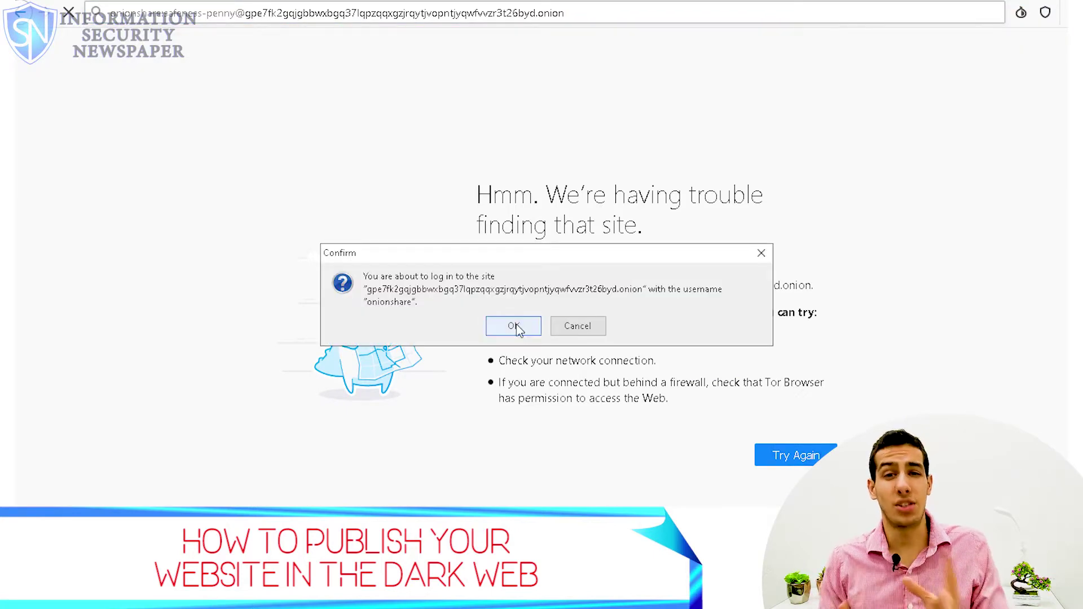
pyautogui.click(512, 326)
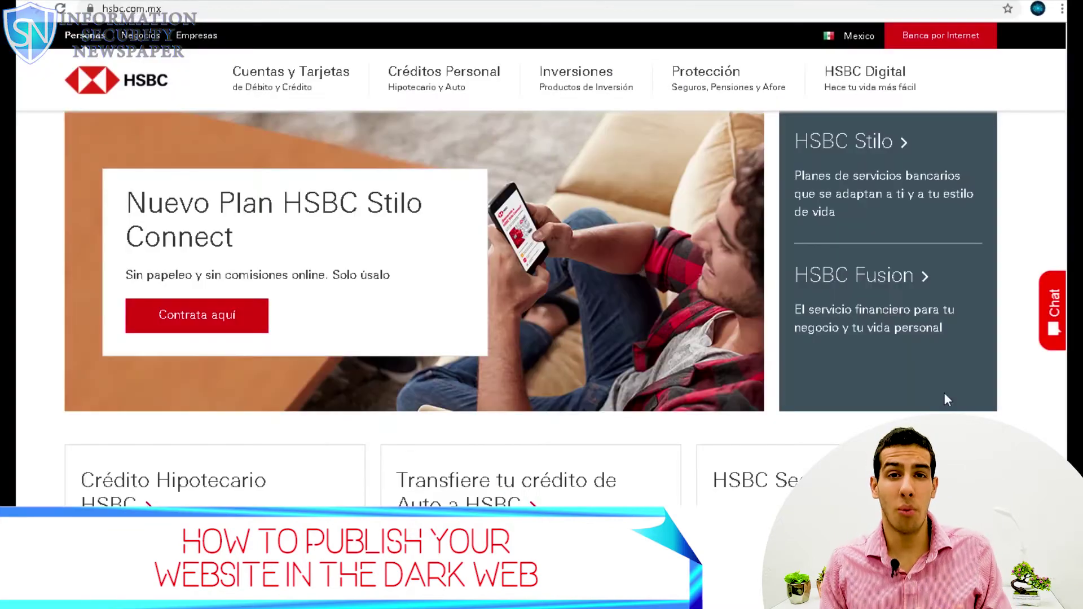
# In Chrome, look over the HSBC Mexico home page and start saving it as a local web page.
pyautogui.scroll(-4, 541, 305)
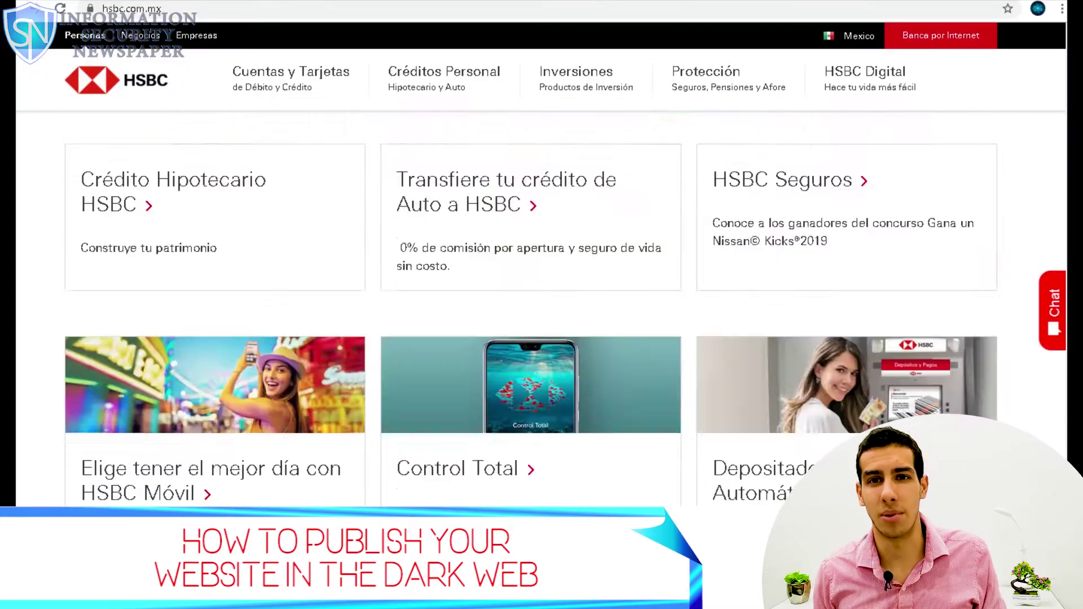
pyautogui.click(1063, 9)
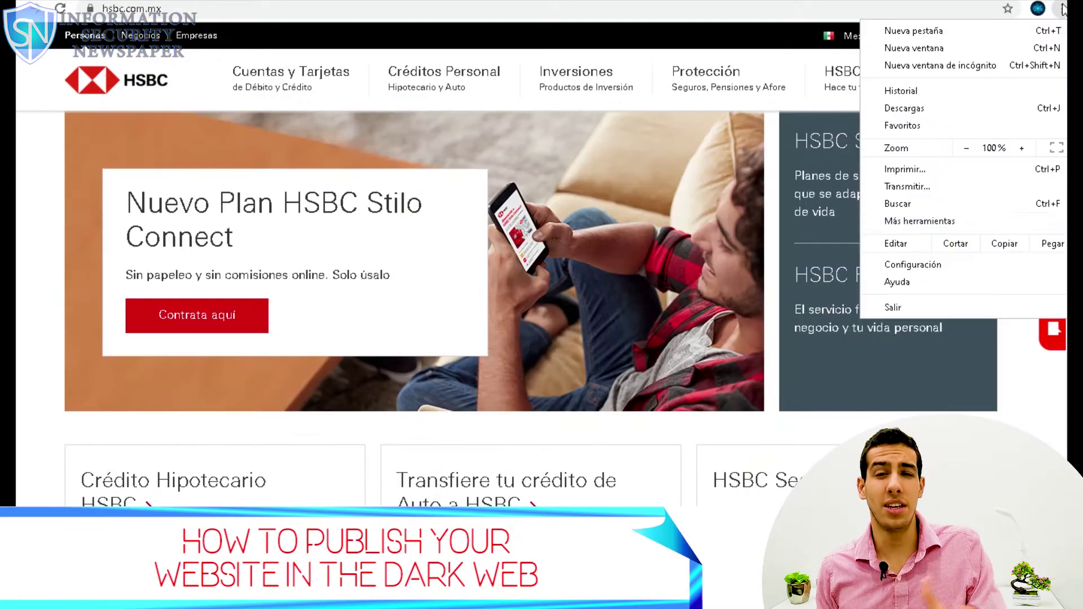
pyautogui.moveTo(920, 221)
pyautogui.click(718, 221)
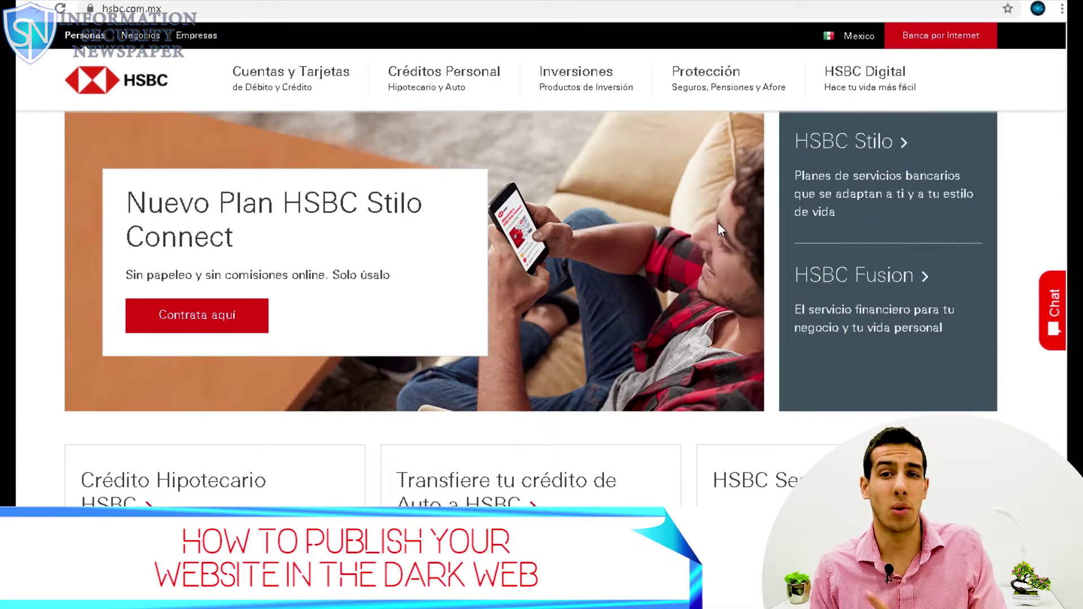
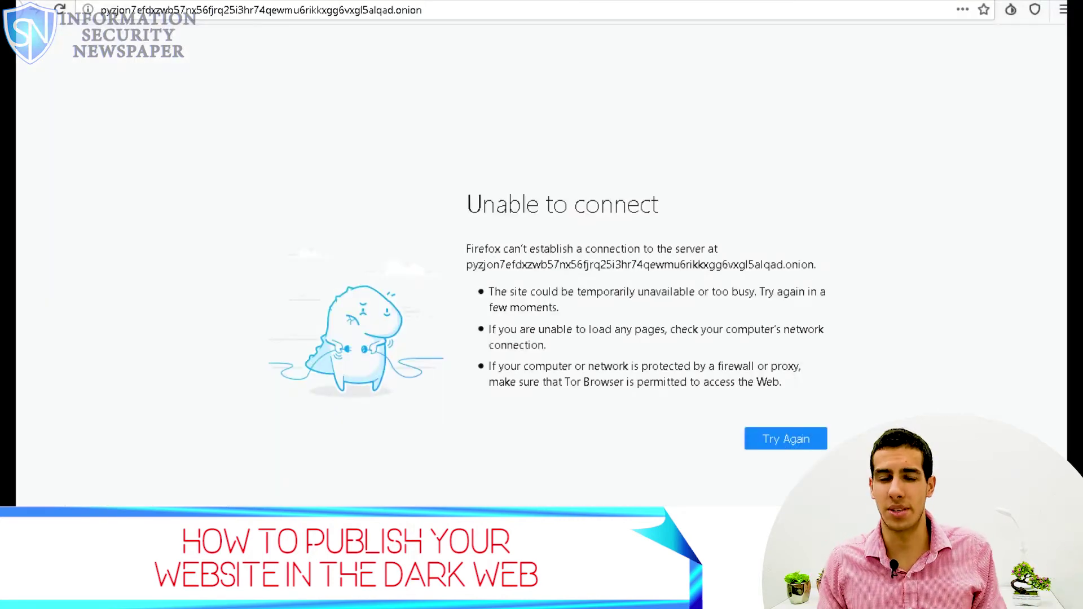
# In Tor Browser, load the newly shared website's onion address with its embedded login password and confirm the login.
pyautogui.click(484, 9)
pyautogui.hotkey('ctrl', 'v')
pyautogui.press('Return')
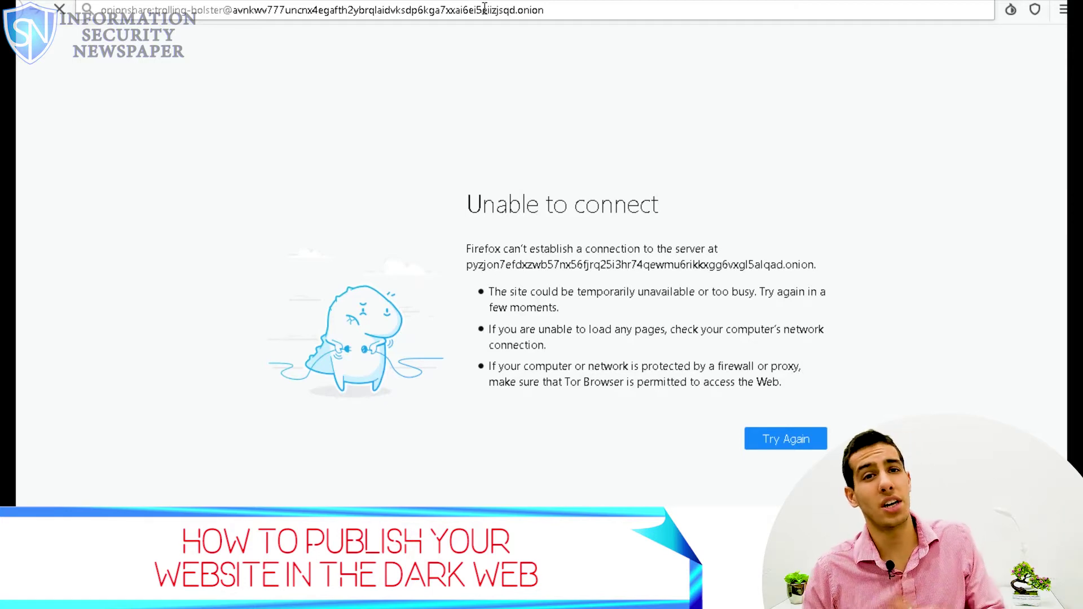
pyautogui.press('Return')
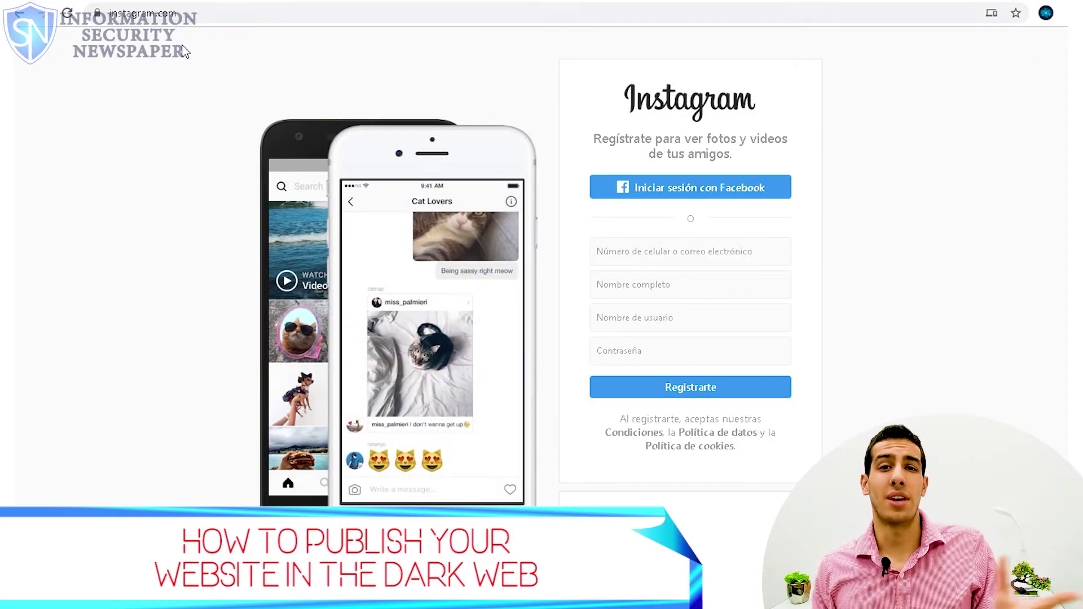
# In Chrome, save the instagram.com home page as a complete web page named Instagram in the Escritorio folder.
pyautogui.click(1060, 13)
pyautogui.moveTo(931, 220)
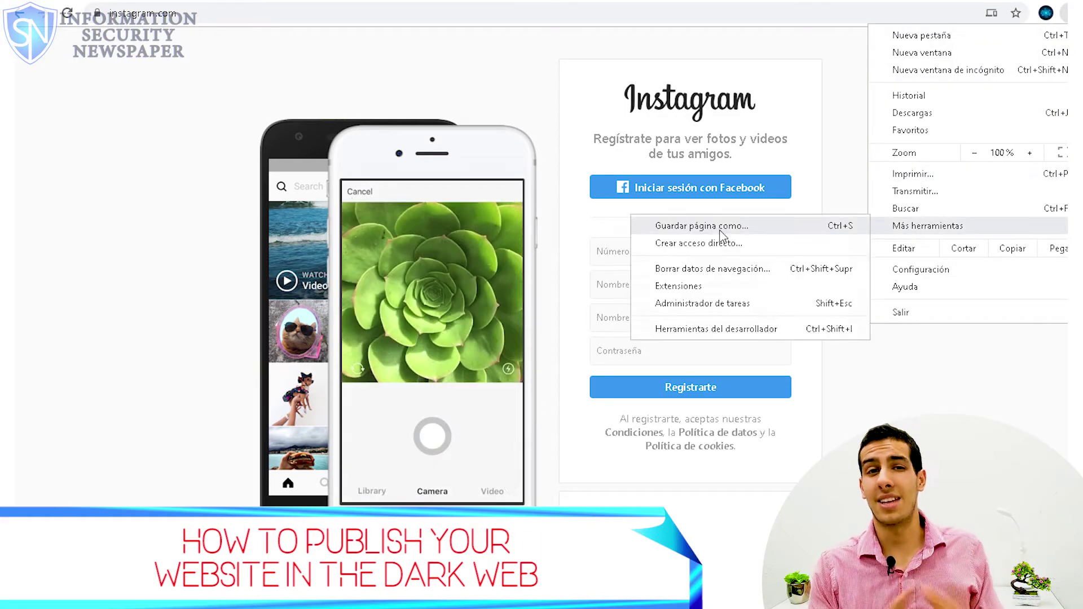
pyautogui.click(723, 236)
pyautogui.hotkey('ctrl', 's')
pyautogui.click(369, 488)
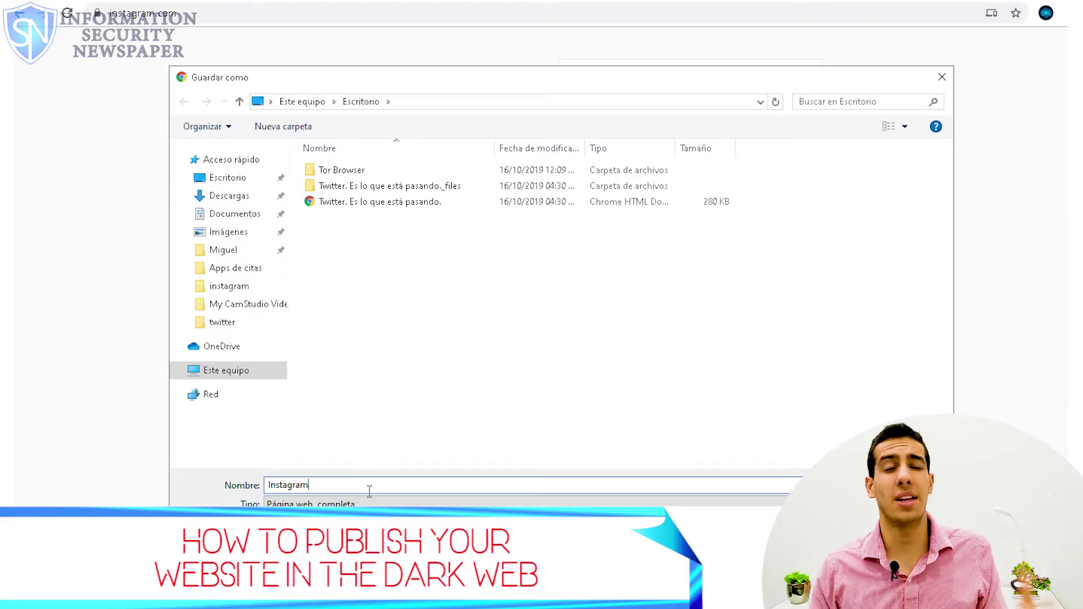
pyautogui.click(828, 538)
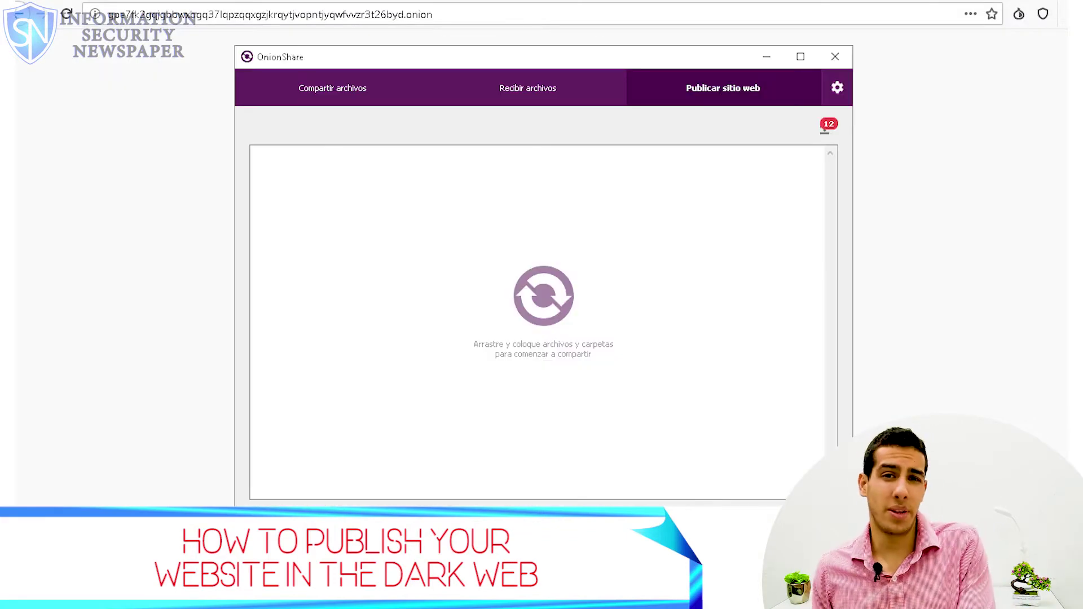
pyautogui.click(747, 515)
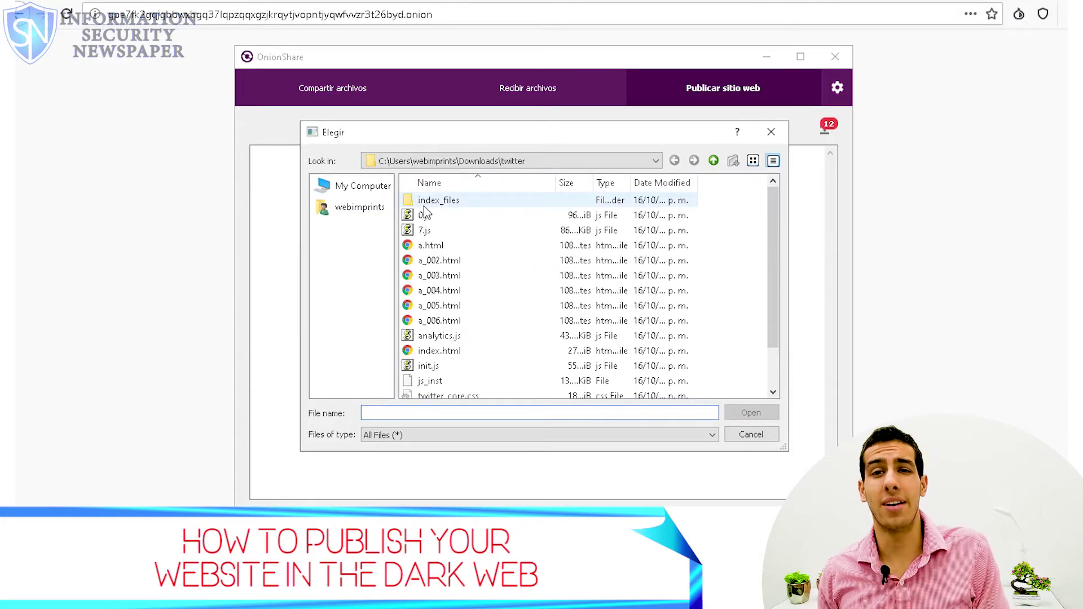
pyautogui.click(714, 161)
pyautogui.click(437, 230)
pyautogui.click(751, 413)
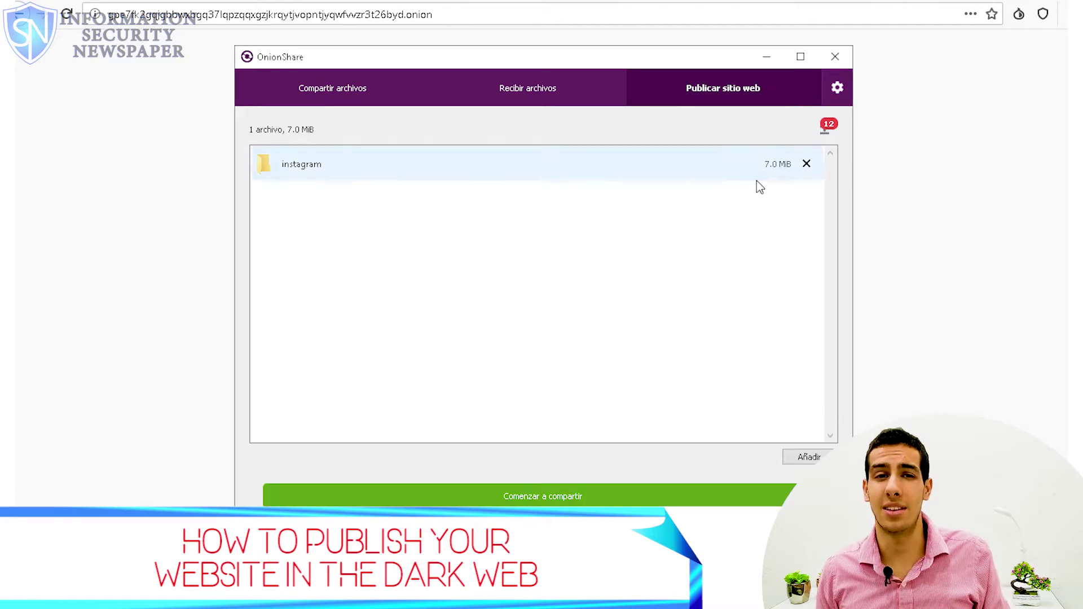
pyautogui.click(808, 164)
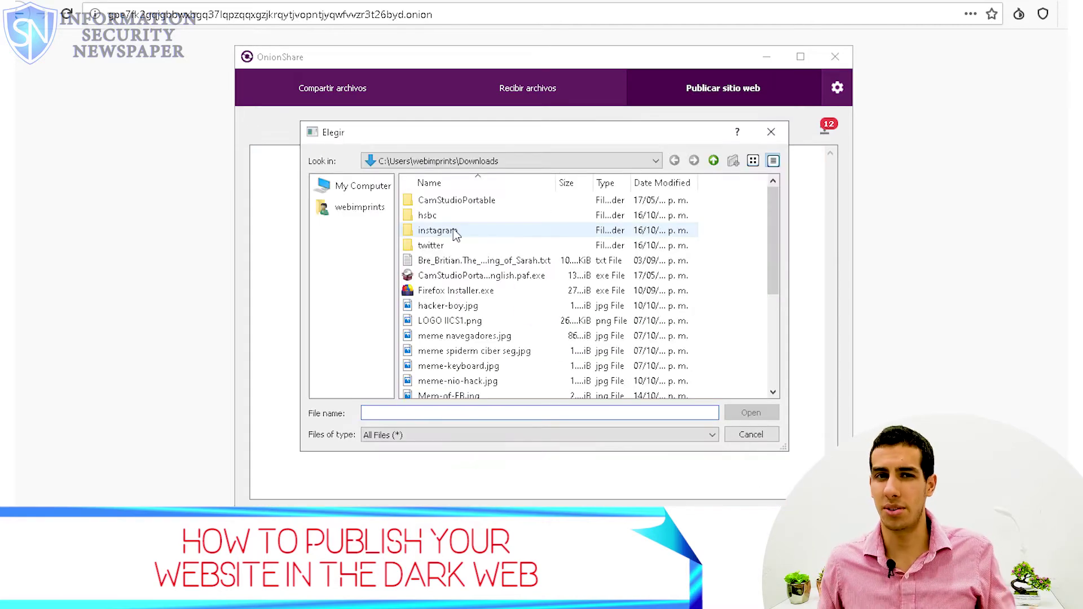
# In OnionShare, add all the files inside the instagram folder in Downloads to the website and start sharing it.
pyautogui.doubleClick(455, 235)
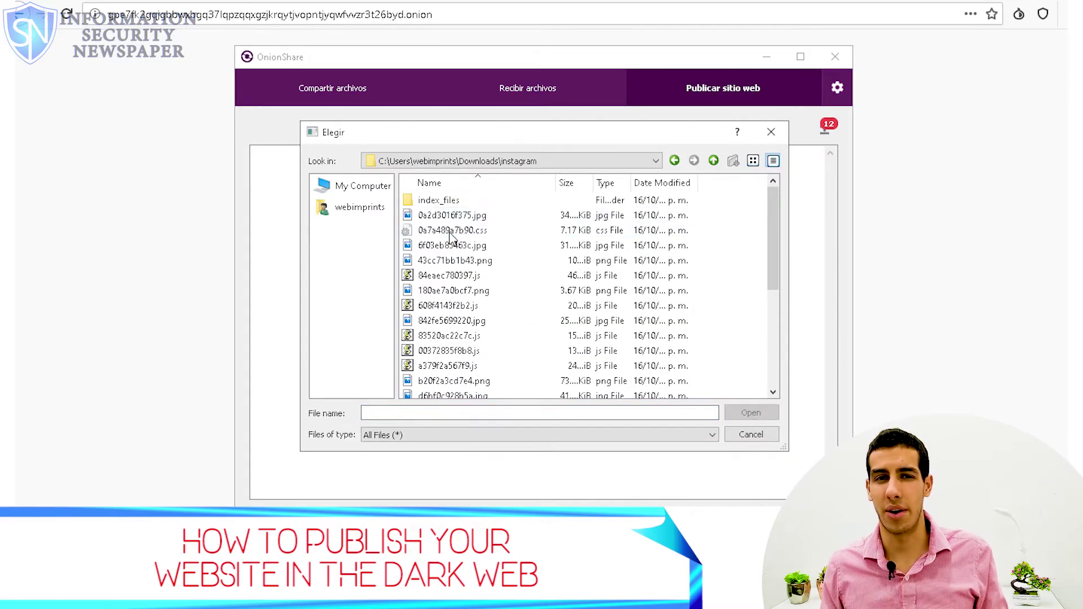
pyautogui.click(646, 218)
pyautogui.hotkey('shift', 'End')
pyautogui.click(751, 413)
pyautogui.scroll(-5, 610, 341)
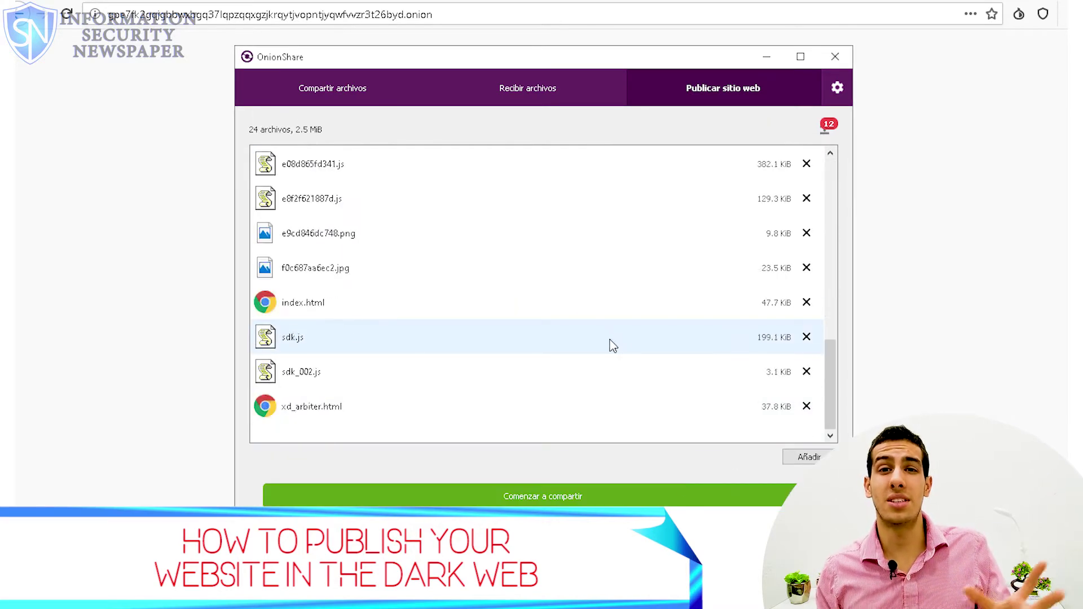
pyautogui.scroll(5, 610, 341)
pyautogui.click(543, 500)
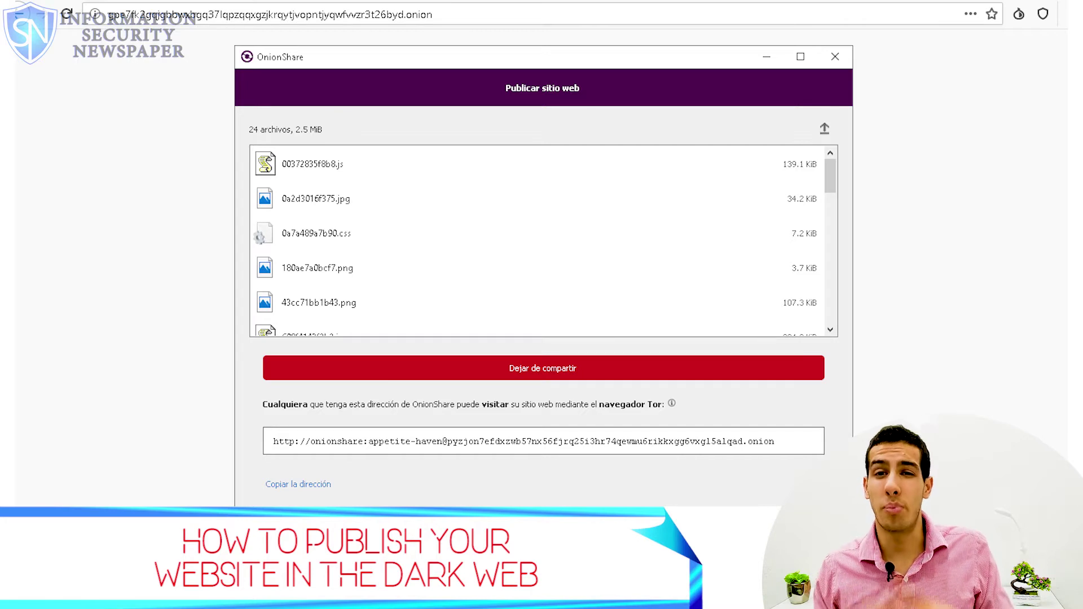
# In Tor Browser, load the shared Instagram site's onion address with its embedded login password.
pyautogui.click(261, 16)
pyautogui.hotkey('ctrl', 'v')
pyautogui.press('Return')
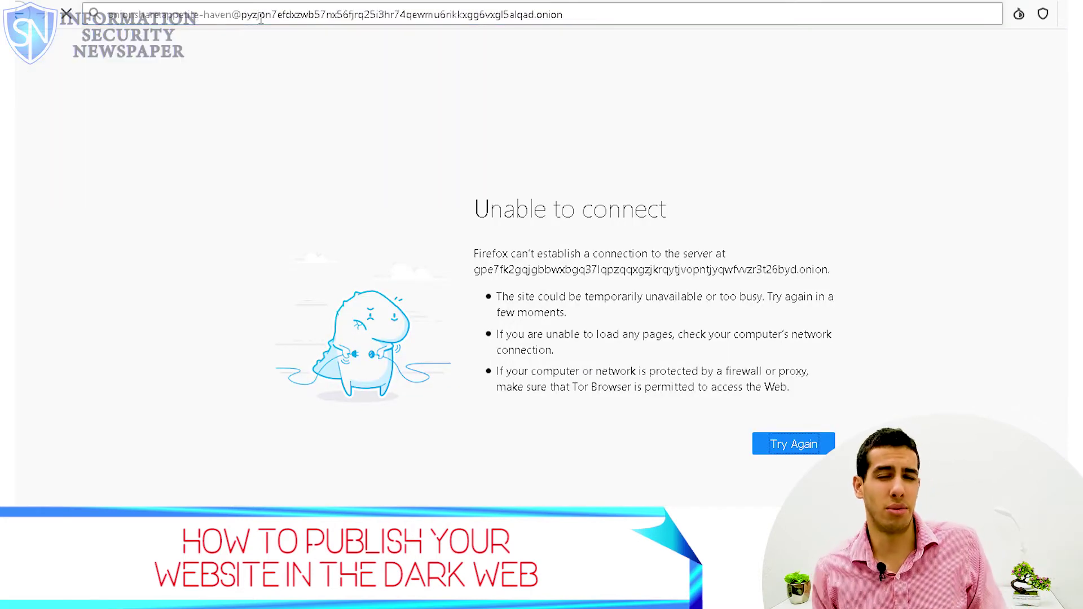